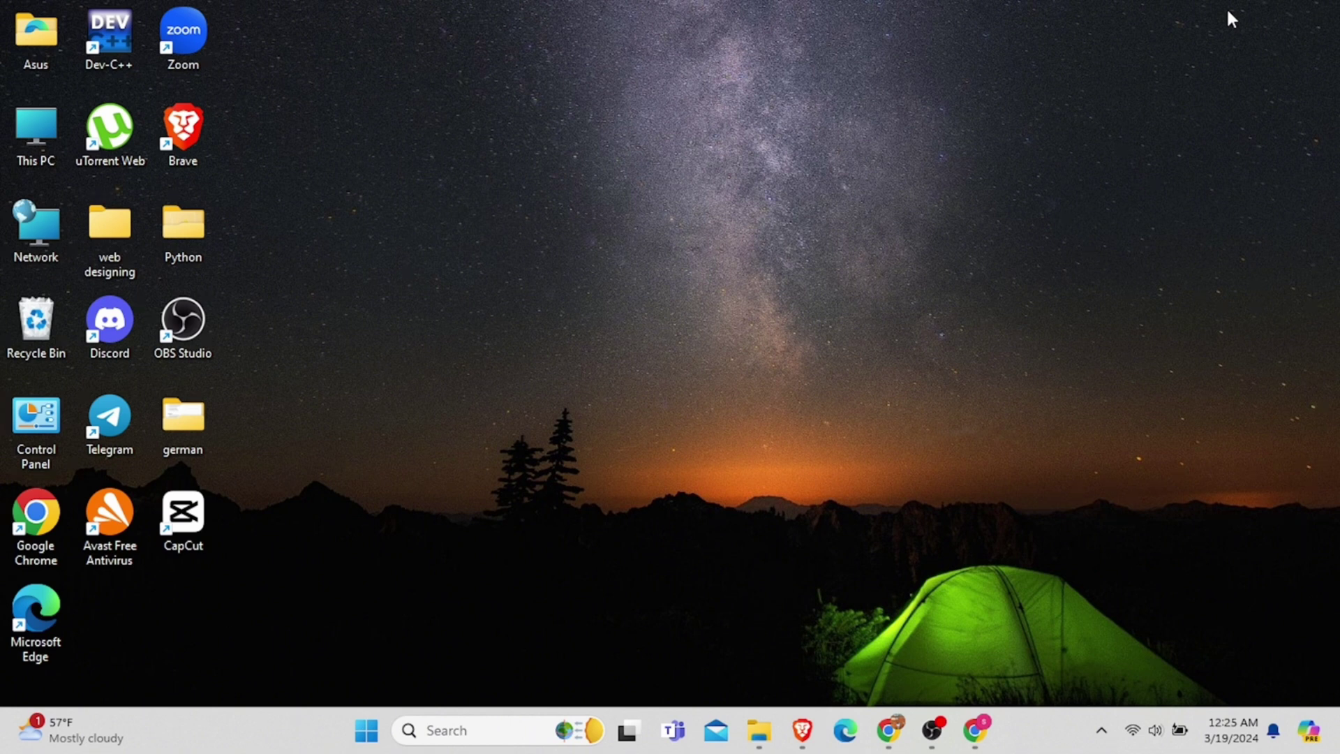
- Maximize the Chrome window and go to the Chrome Web Store from the Extensions menu
{"action": "left_click", "coordinate": [977, 730]}
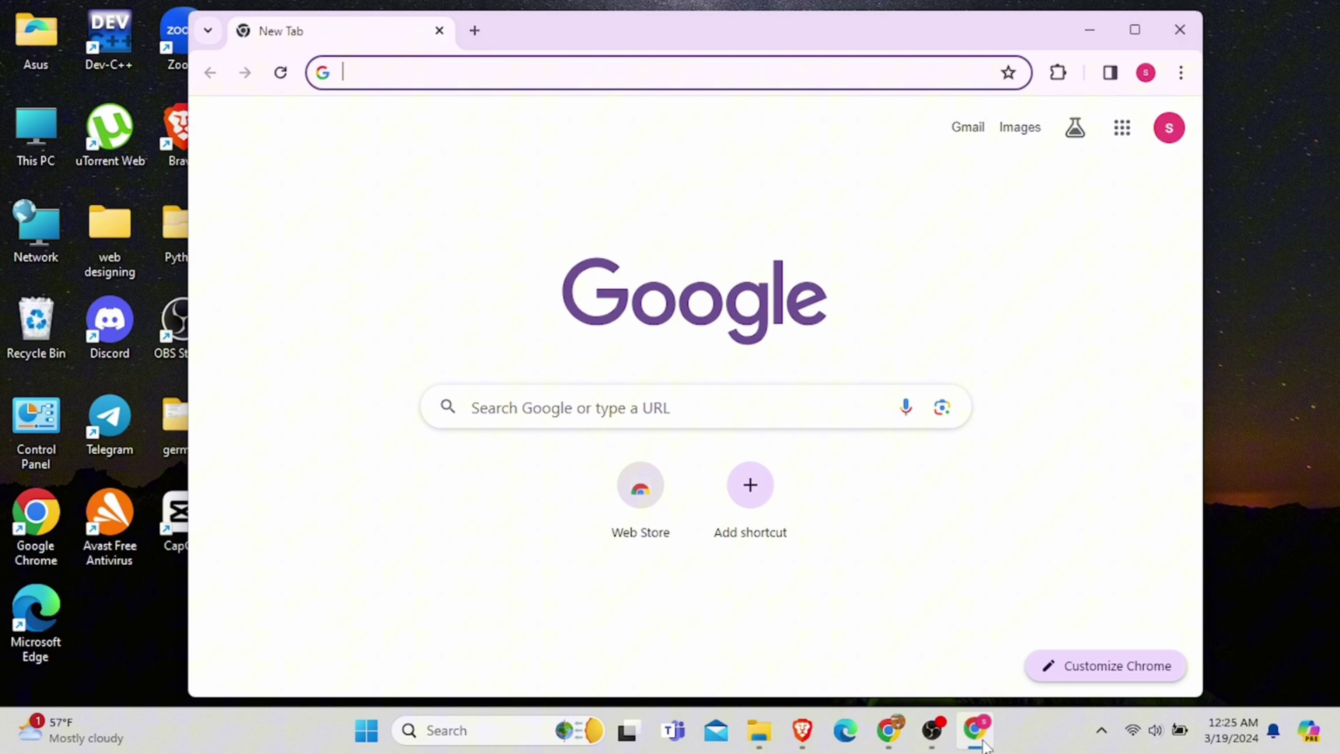
{"action": "left_click", "coordinate": [1134, 29]}
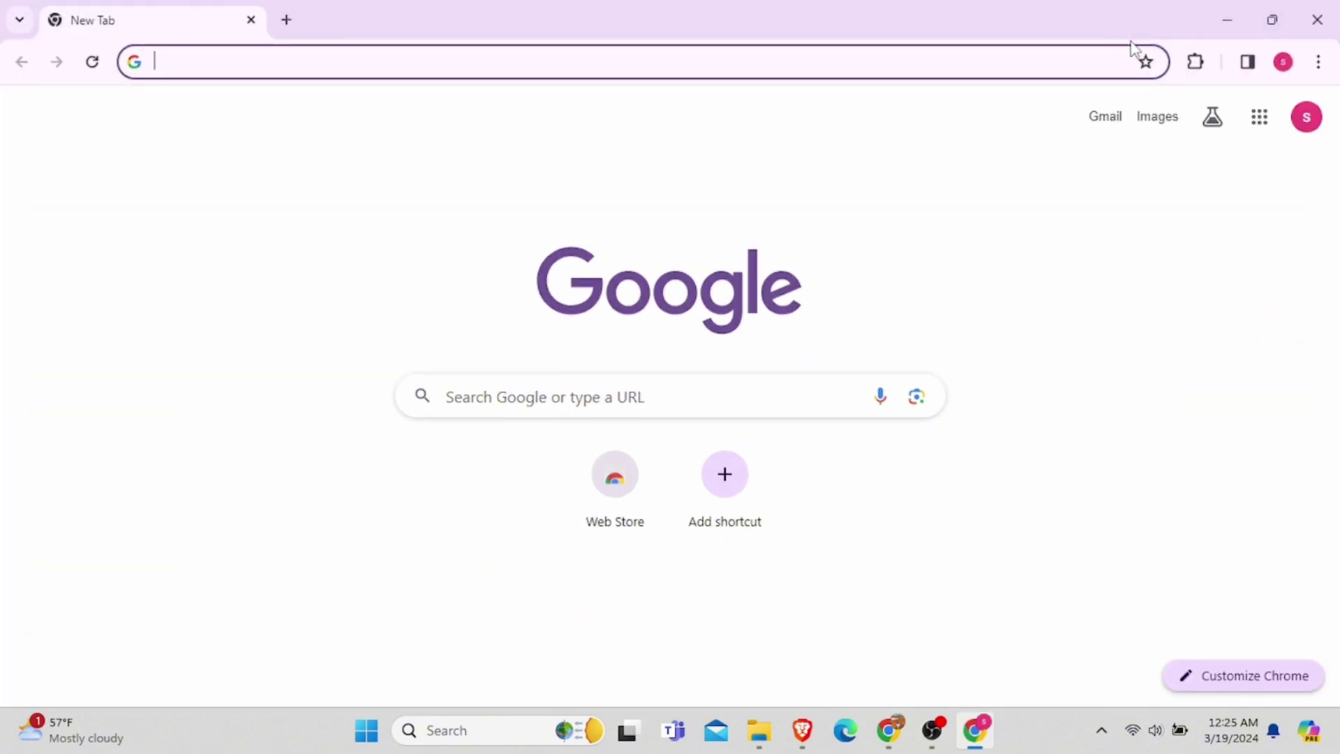
{"action": "left_click", "coordinate": [1319, 62]}
{"action": "left_click", "coordinate": [904, 145]}
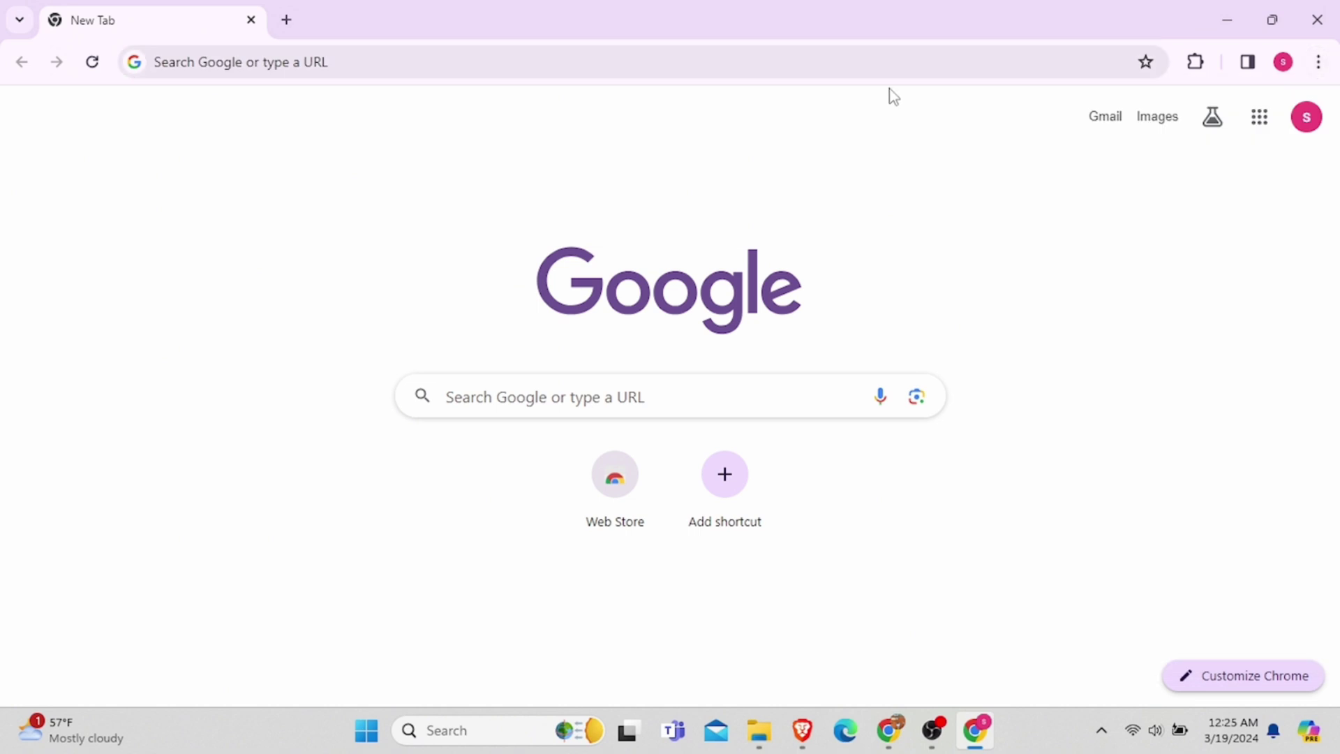
{"action": "left_click", "coordinate": [1319, 62]}
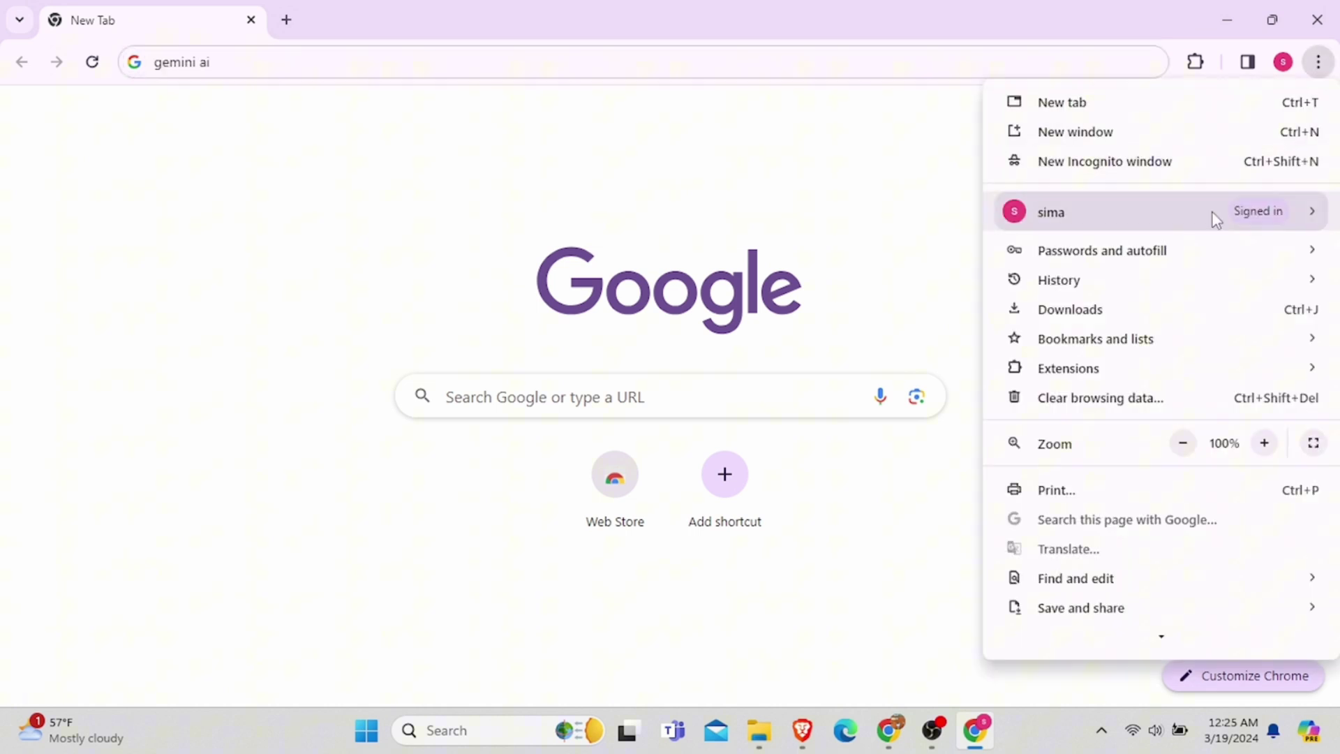
{"action": "mouse_move", "coordinate": [1068, 367]}
{"action": "type", "text": "gemini ai"}
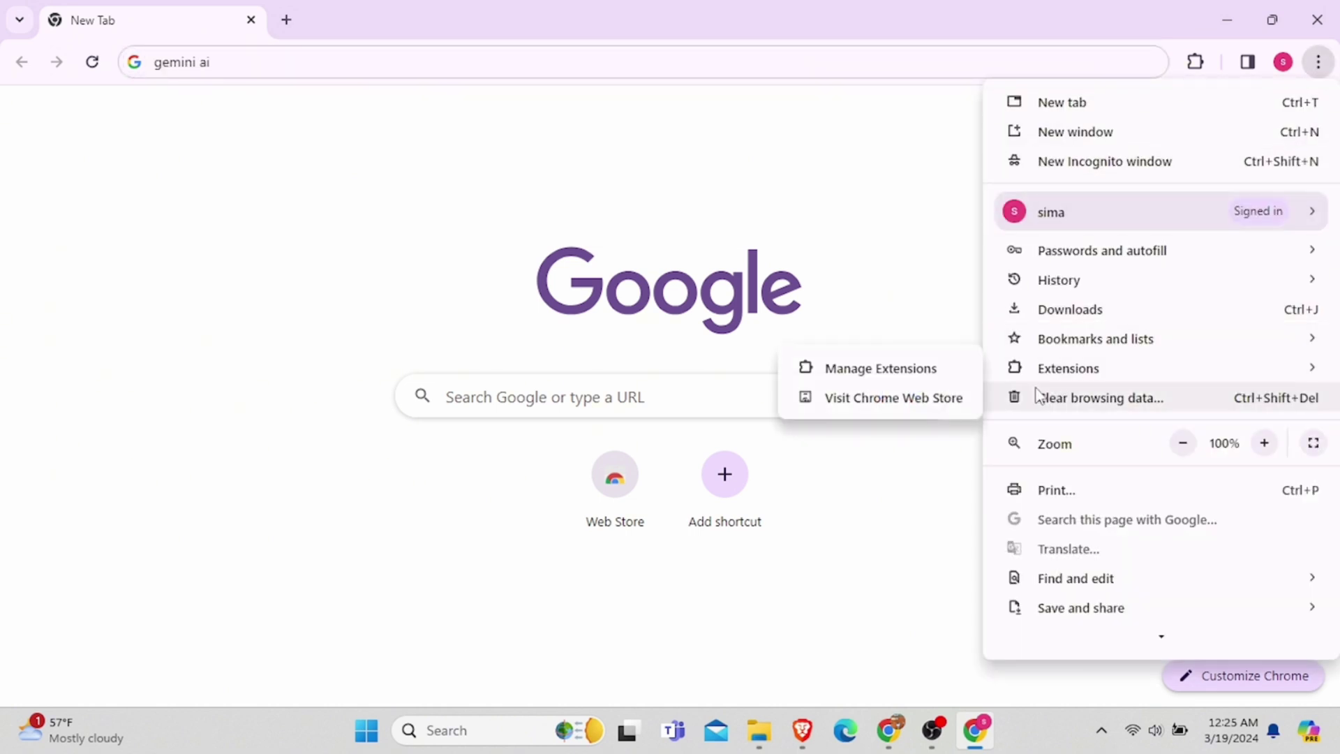
{"action": "left_click", "coordinate": [893, 398]}
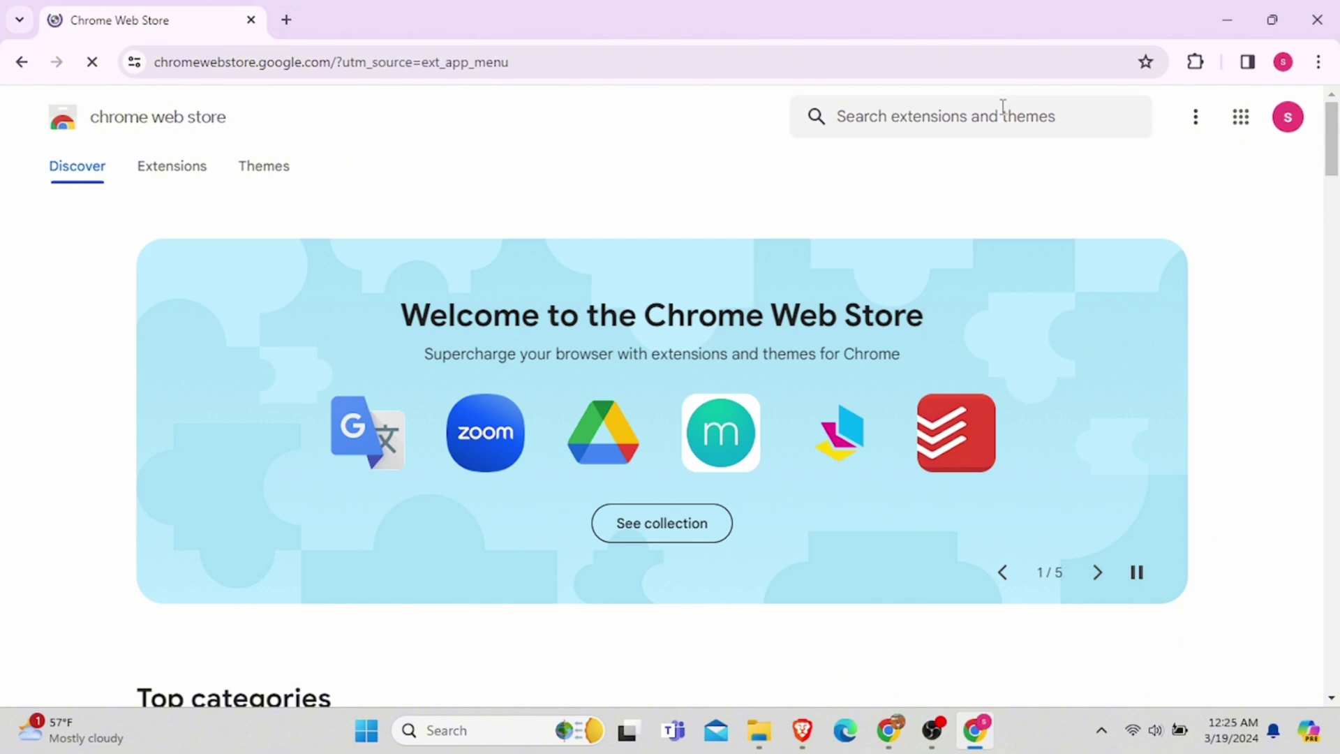
- Search the Chrome Web Store for 'gemini Ai'
{"action": "left_click", "coordinate": [1003, 107]}
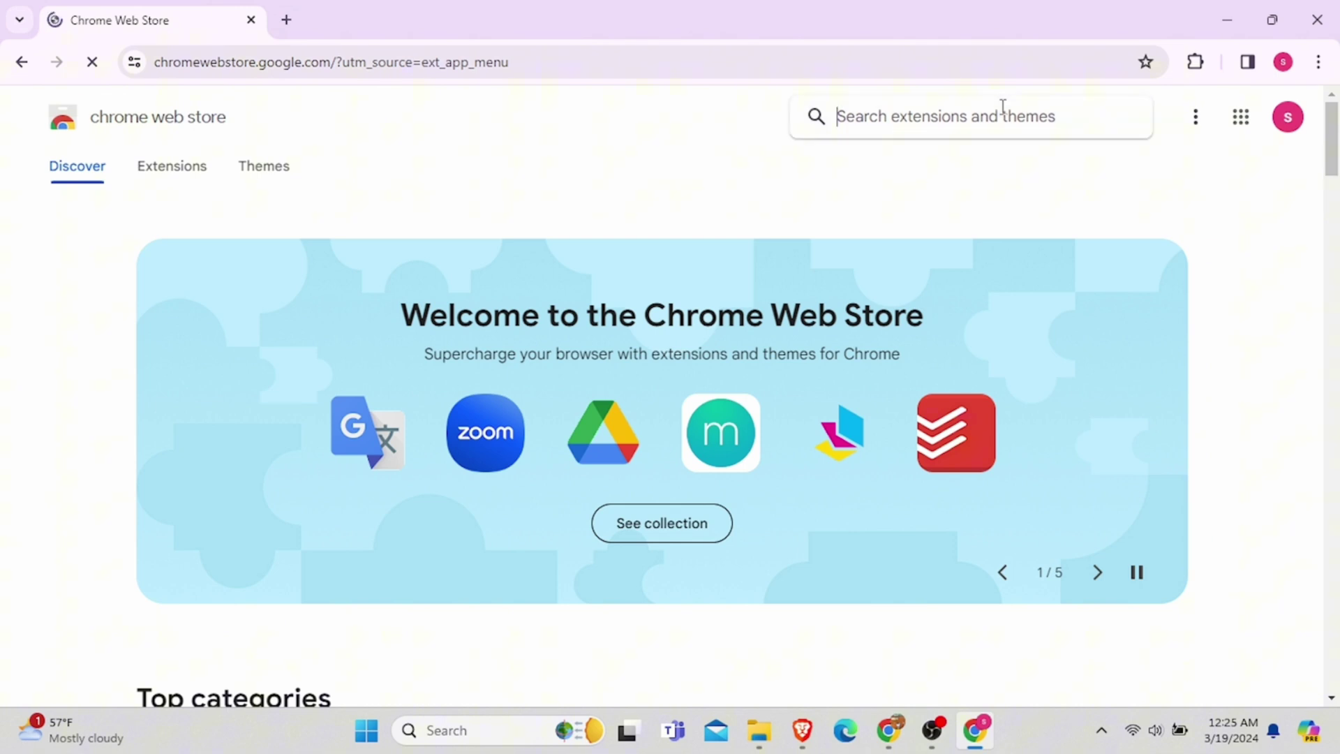
{"action": "type", "text": "gem"}
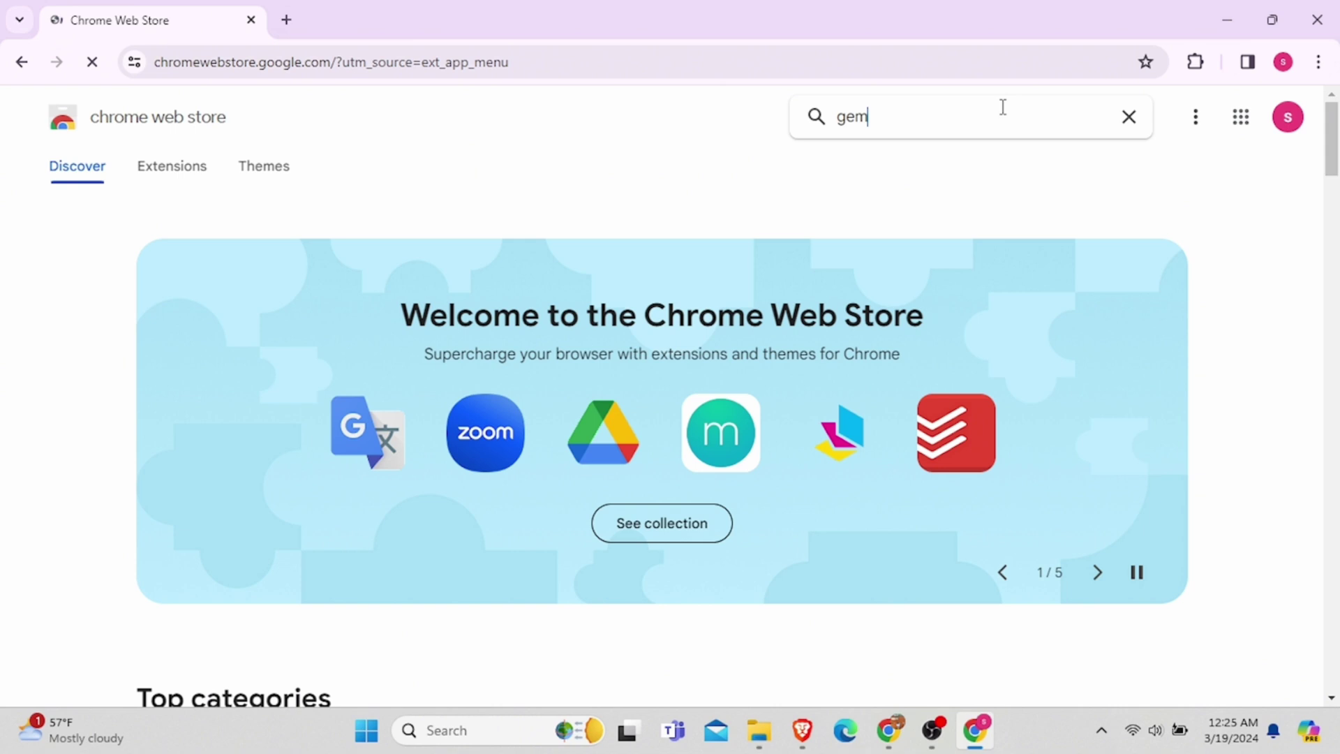
{"action": "type", "text": "ini A"}
{"action": "type", "text": "i"}
{"action": "key", "text": "Return"}
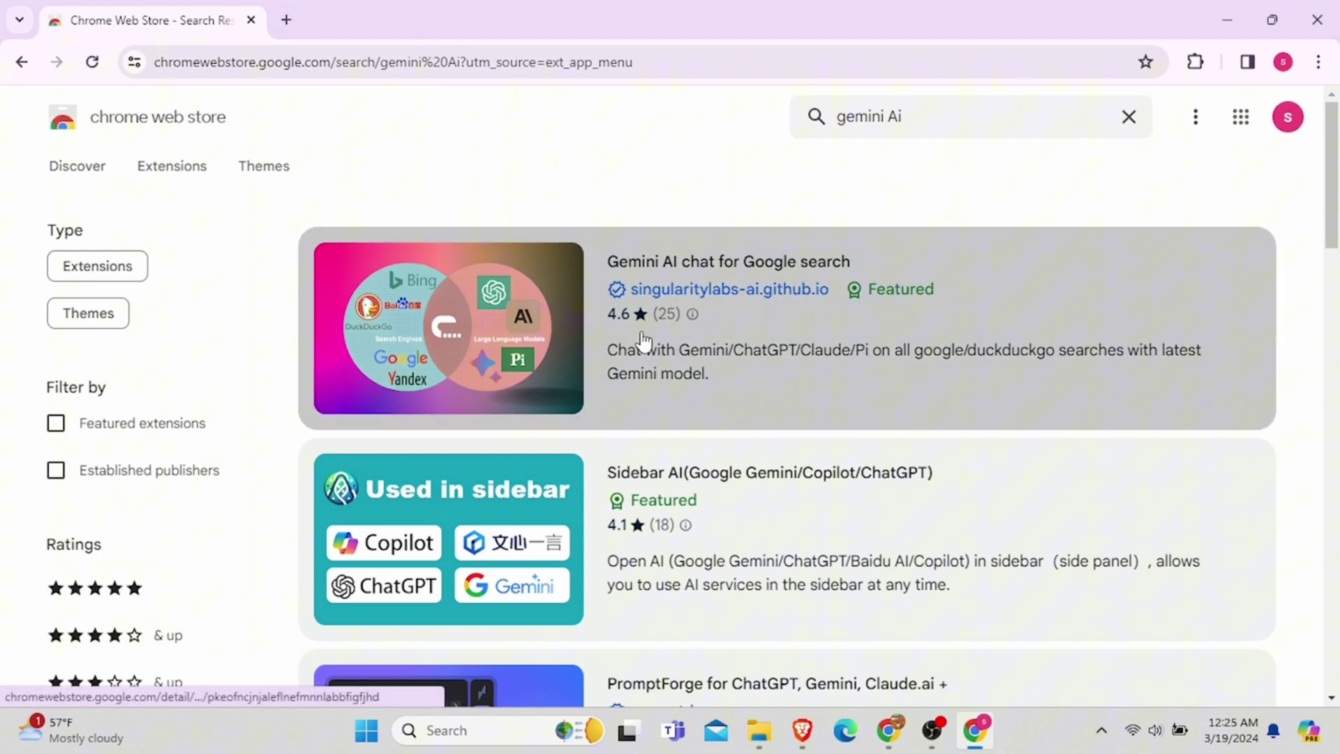
- Add the 'Gemini AI chat for Google search' extension to Chrome from its store page
{"action": "left_click", "coordinate": [641, 331]}
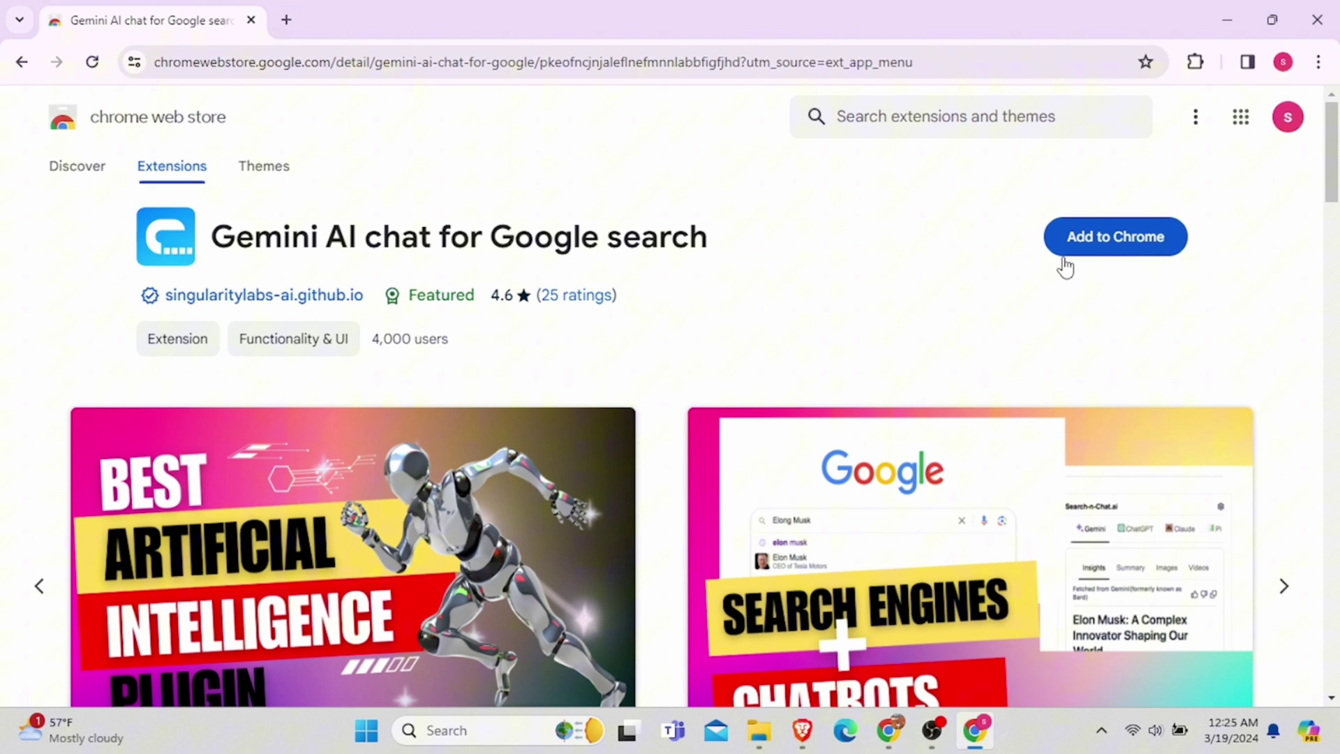
{"action": "left_click", "coordinate": [1072, 256]}
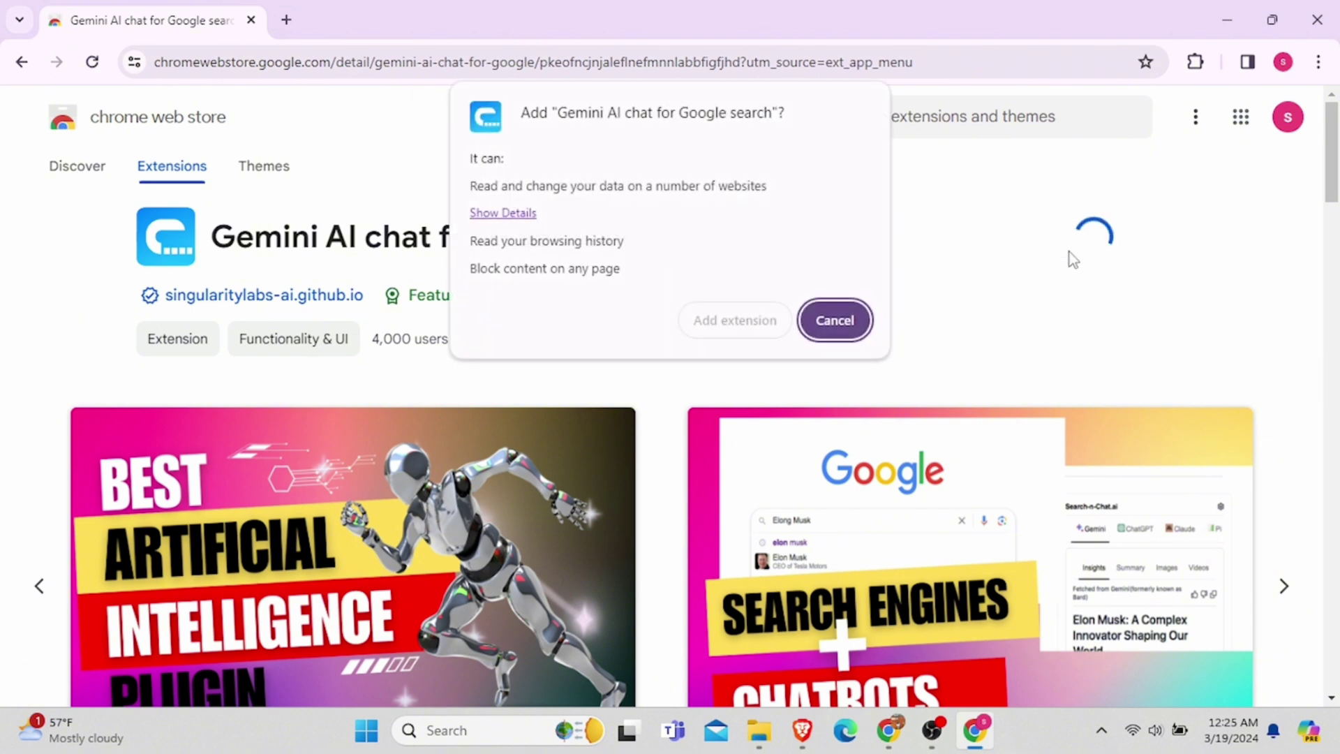
{"action": "left_click", "coordinate": [750, 320]}
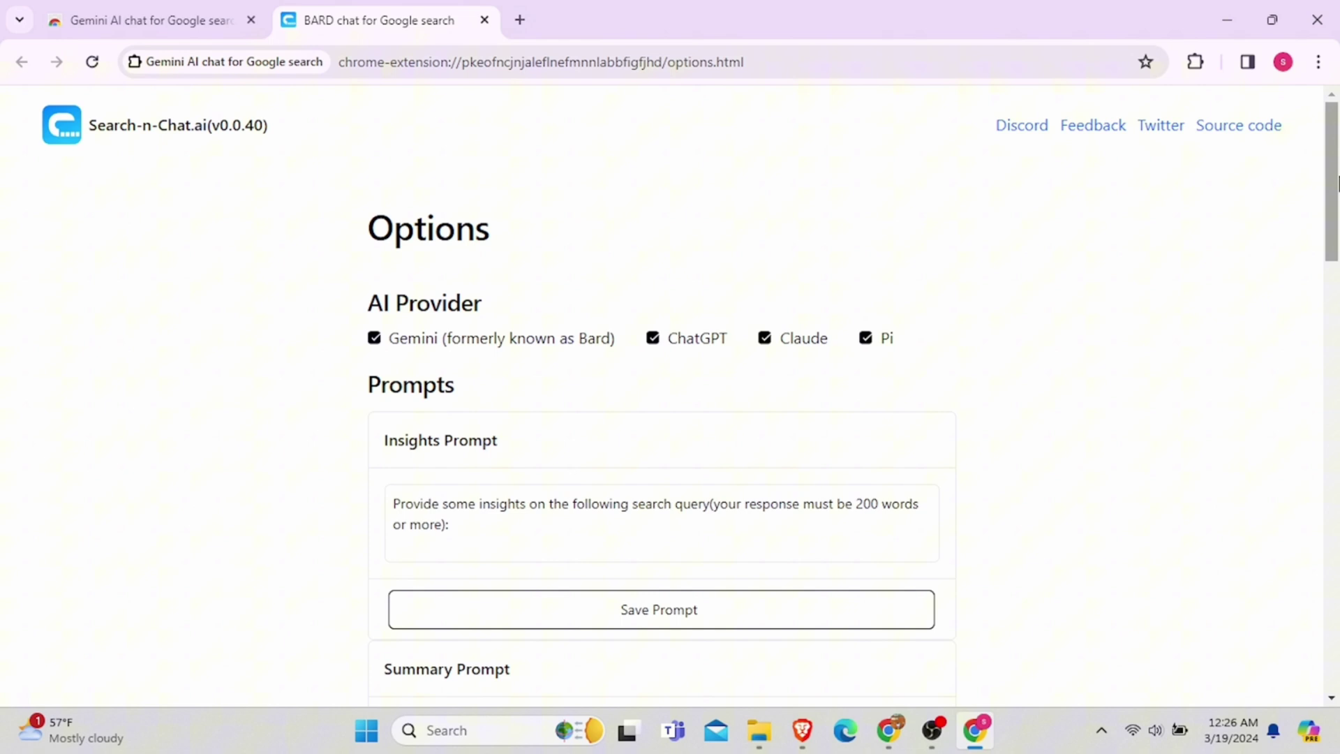
{"action": "mouse_move", "coordinate": [1332, 178]}
{"action": "left_mouse_down"}
{"action": "mouse_move", "coordinate": [1332, 670]}
{"action": "mouse_move", "coordinate": [1333, 100]}
{"action": "left_mouse_up"}
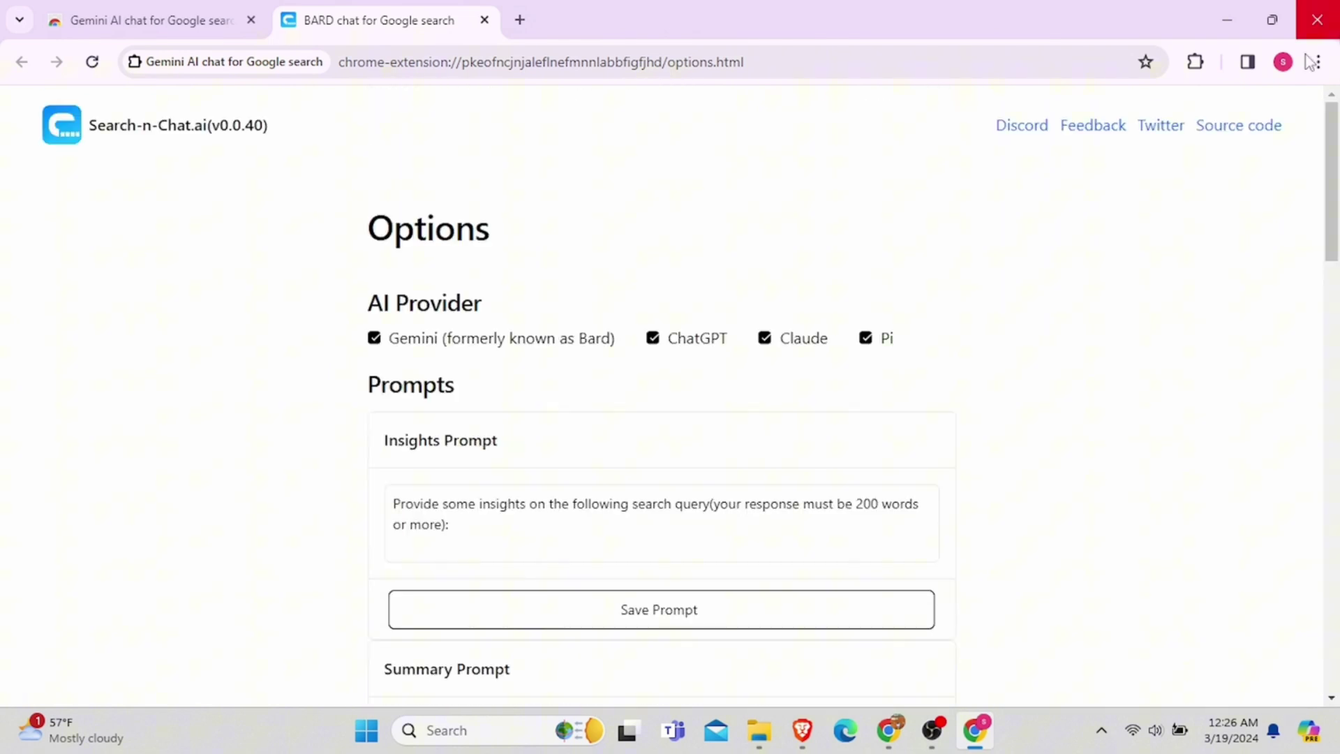